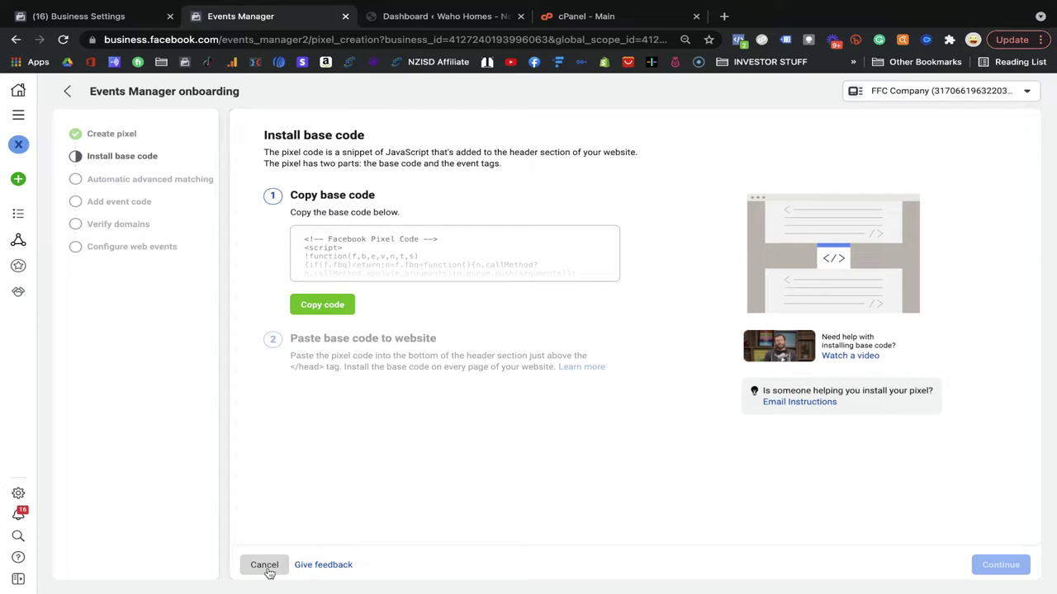
# - Cancel the pixel installation onboarding and go through Business Home to the business settings
pyautogui.click(265, 565)
pyautogui.click(649, 359)
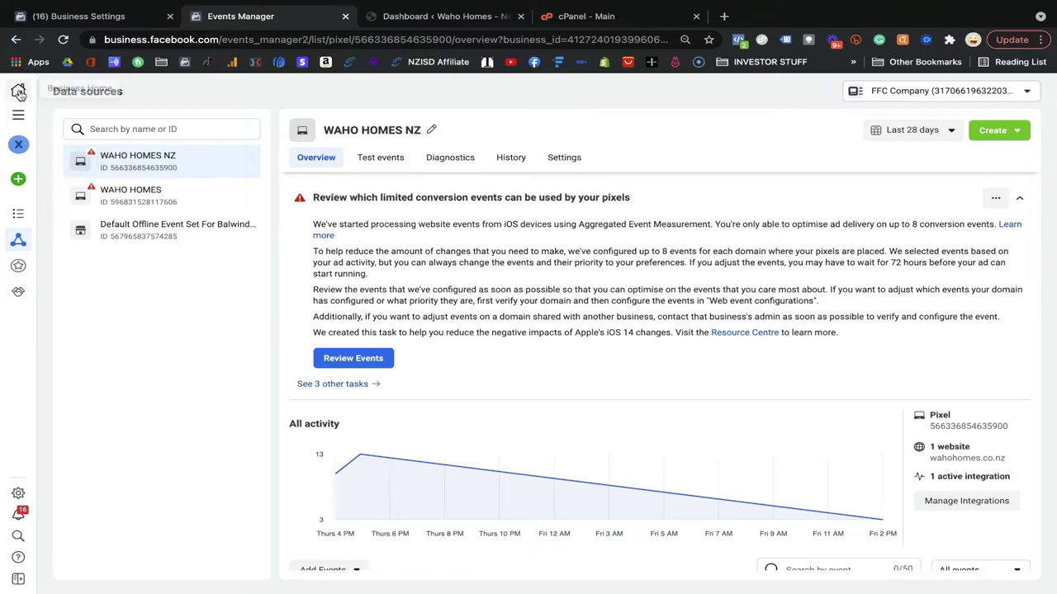
pyautogui.click(19, 116)
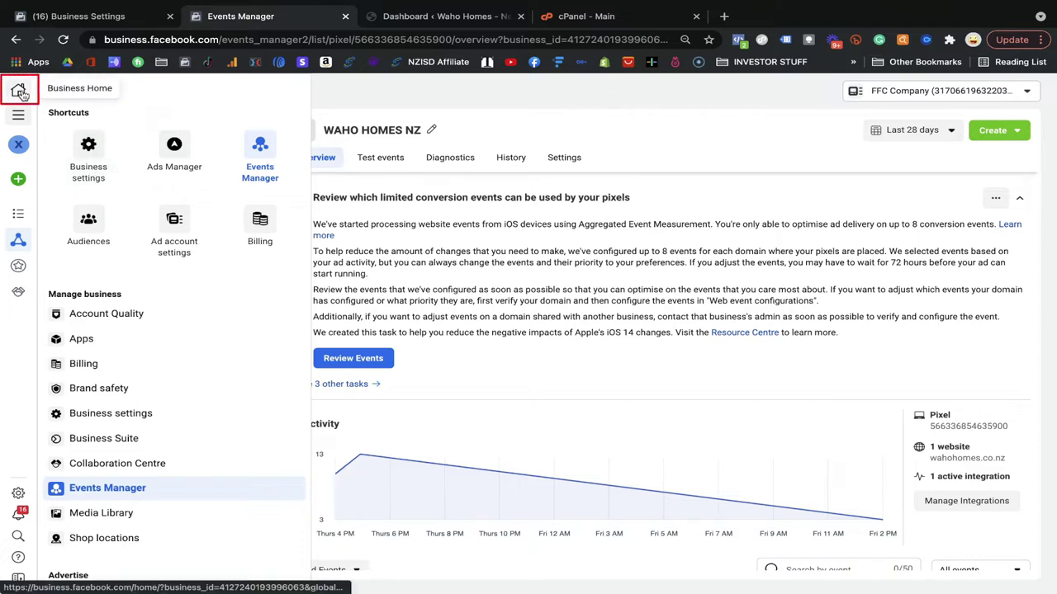
pyautogui.click(20, 91)
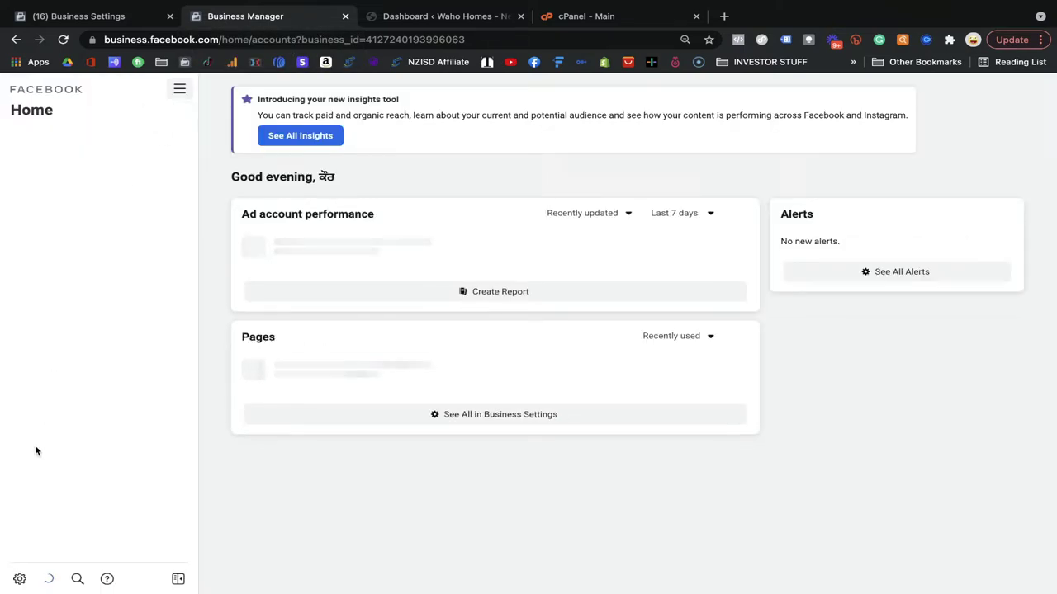
pyautogui.click(19, 580)
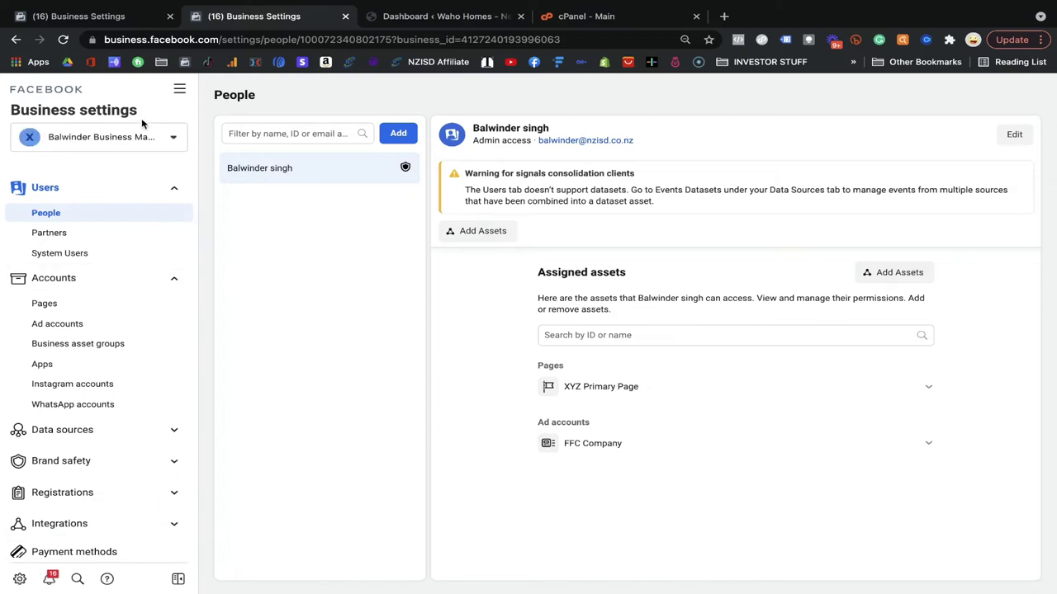
# - Open the Domains page in the Brand safety section of the business settings
pyautogui.scroll(-3, 82, 458)
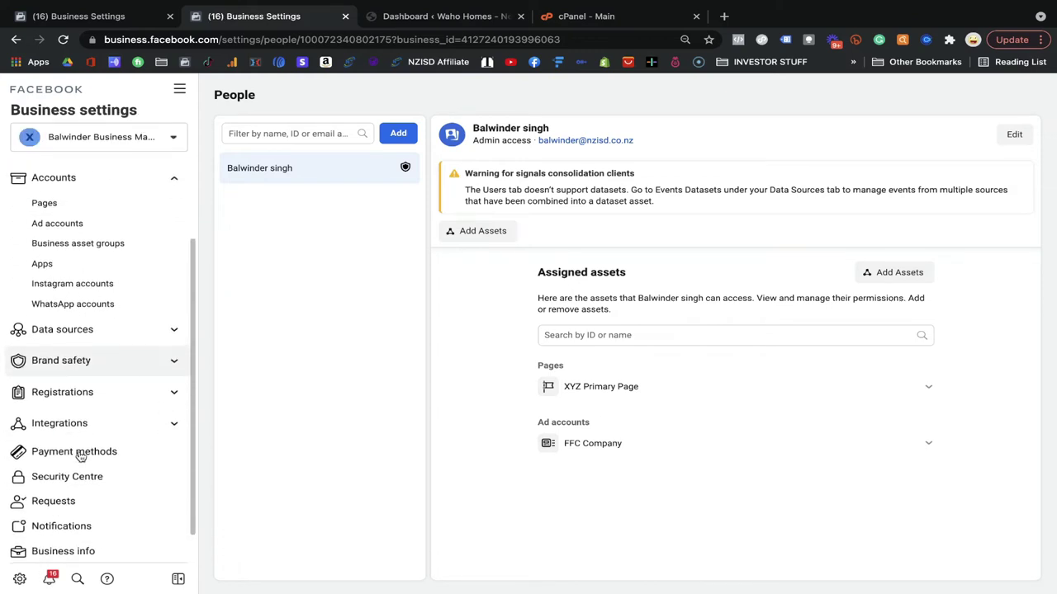
pyautogui.click(85, 360)
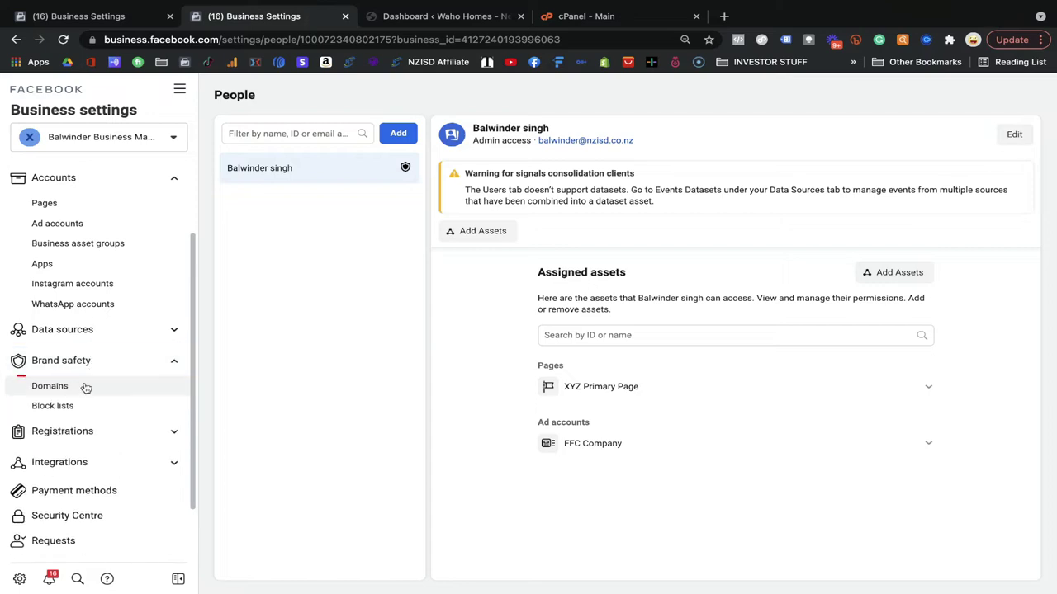
pyautogui.click(63, 392)
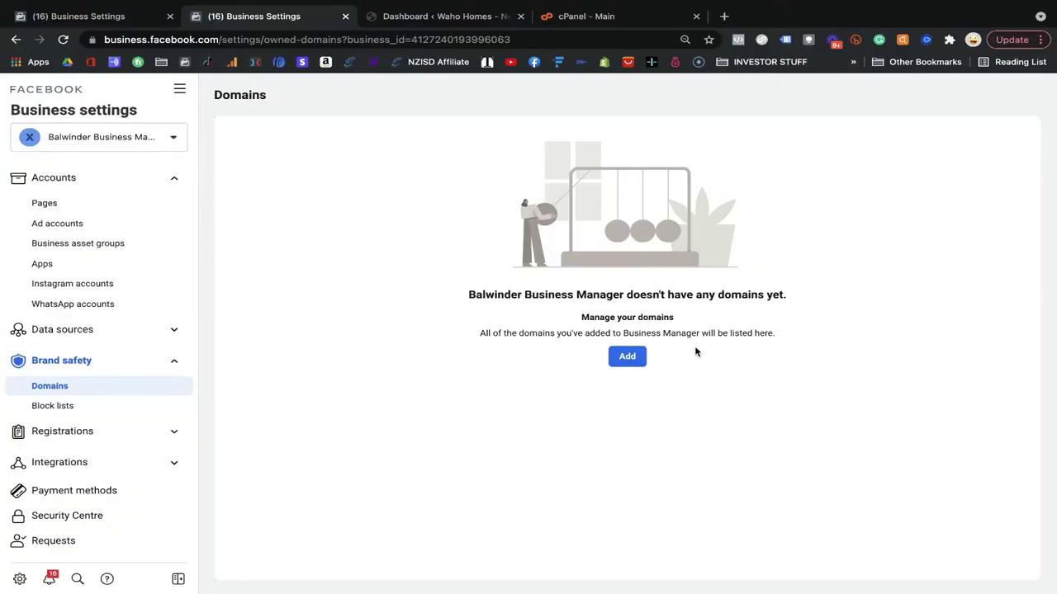
# - Add the domain wahohomes.co.nz to the business, without the www prefix
pyautogui.click(629, 362)
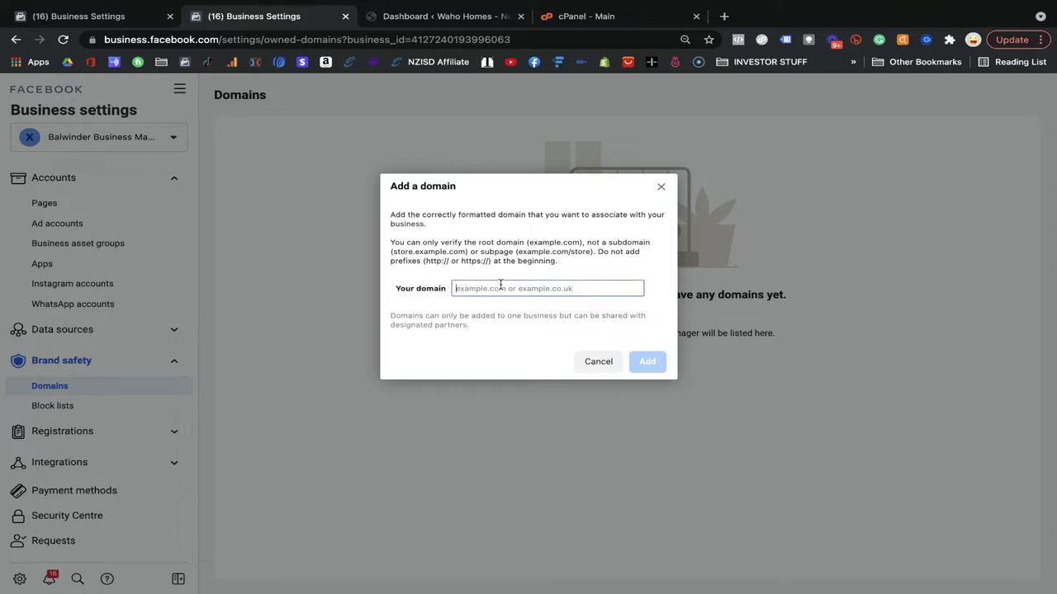
pyautogui.hotkey('ctrl', 'v')
pyautogui.hotkey('ctrl', 'a')
pyautogui.press('BackSpace')
pyautogui.write('www')
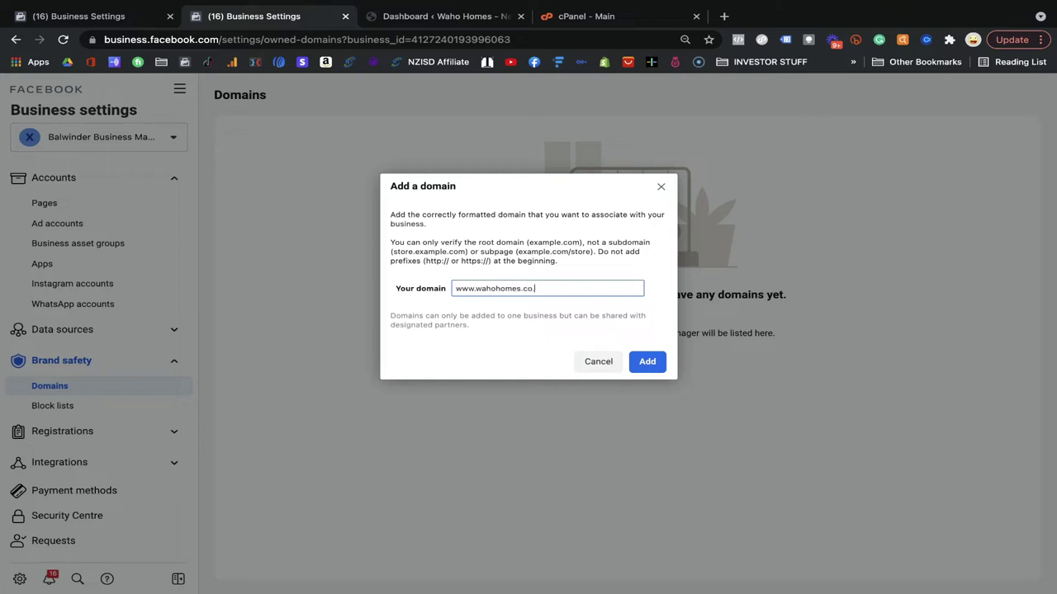
pyautogui.moveTo(476, 290); pyautogui.dragTo(448, 292)
pyautogui.click(644, 362)
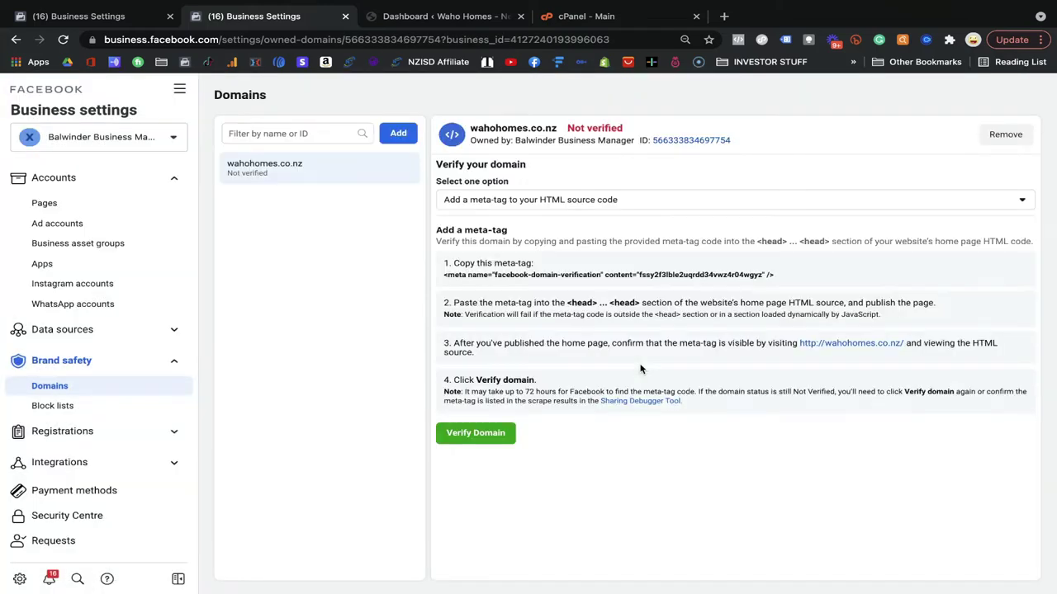
# - Keep "Add a meta-tag to your HTML source code" as the verification method and copy the provided meta-tag
pyautogui.moveTo(583, 128)
pyautogui.click(592, 200)
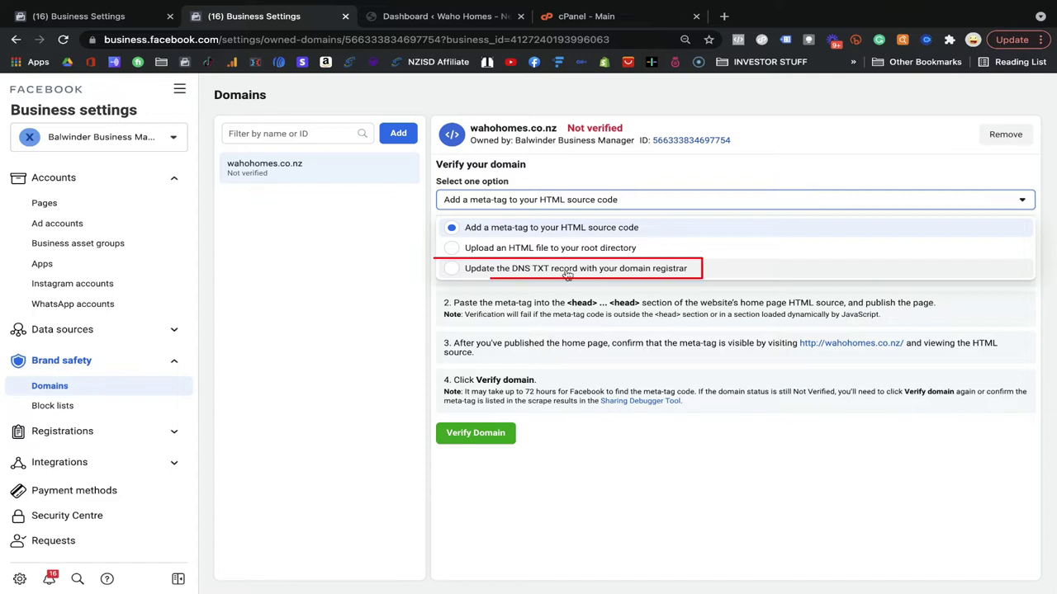
pyautogui.click(589, 233)
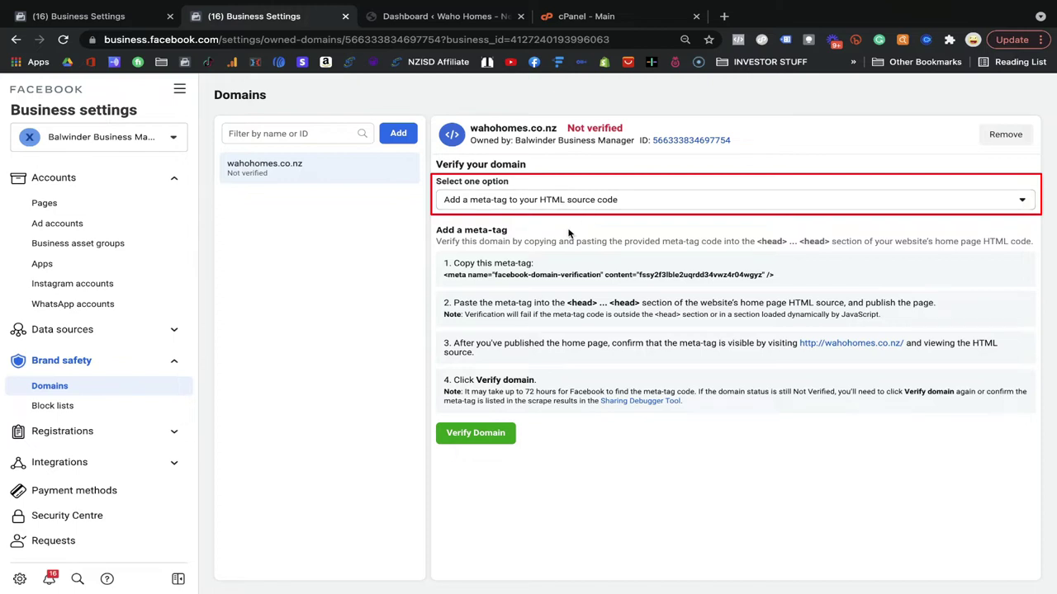
pyautogui.moveTo(472, 242); pyautogui.dragTo(740, 241)
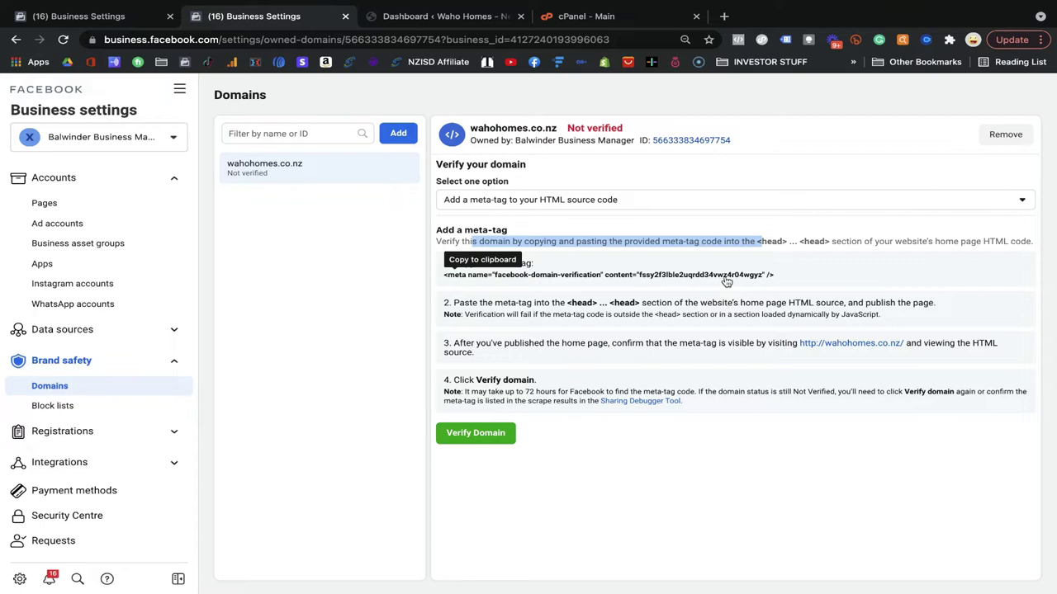
pyautogui.click(667, 278)
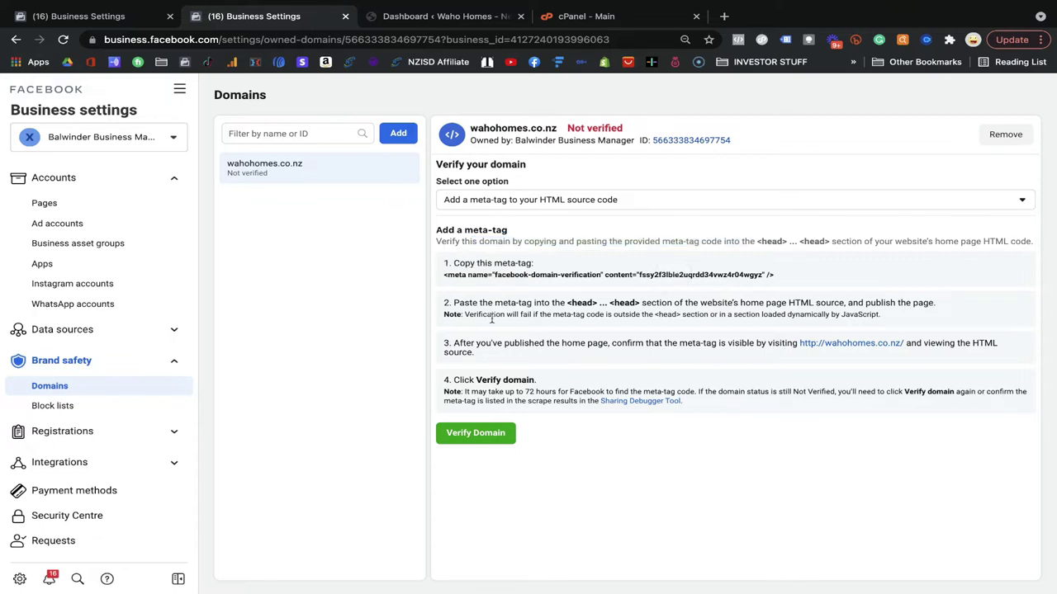
# - Switch to the WordPress dashboard and open the Piltos Progression theme's header.php in the Theme Editor
pyautogui.click(446, 17)
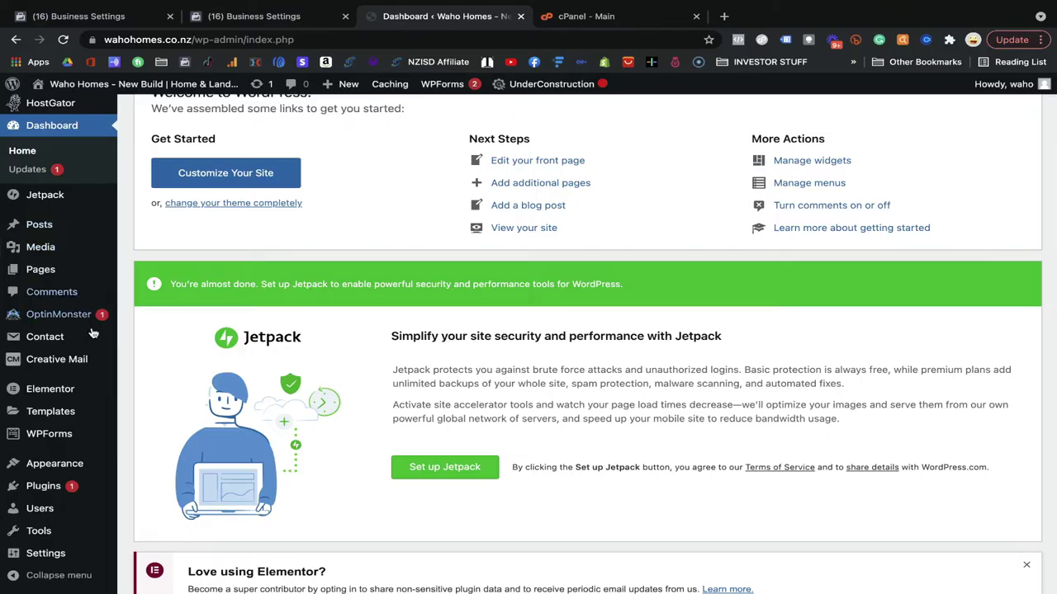
pyautogui.moveTo(50, 464)
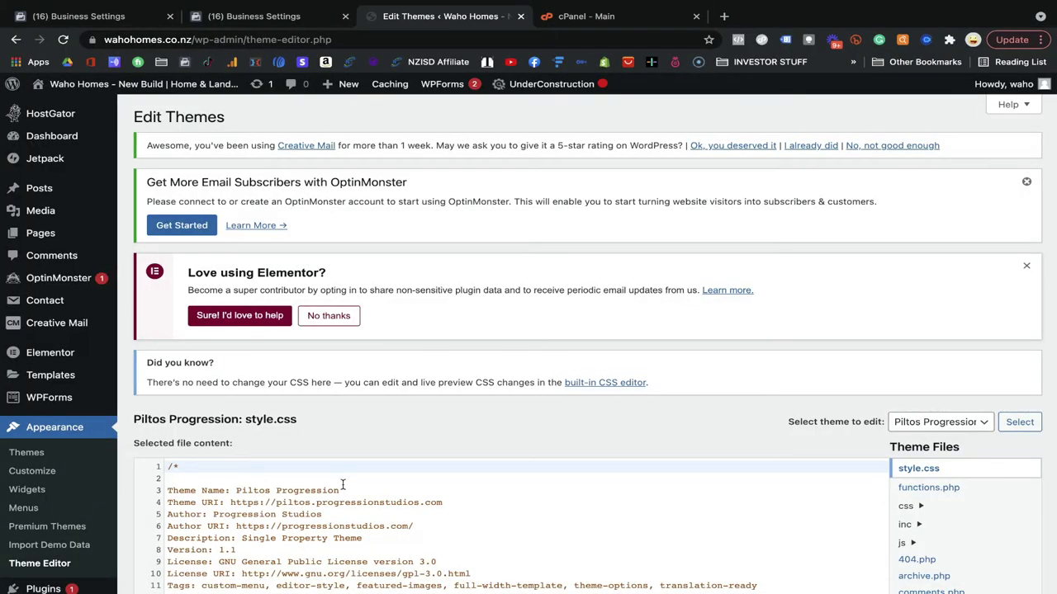
pyautogui.scroll(-5, 342, 485)
pyautogui.scroll(-5, 343, 486)
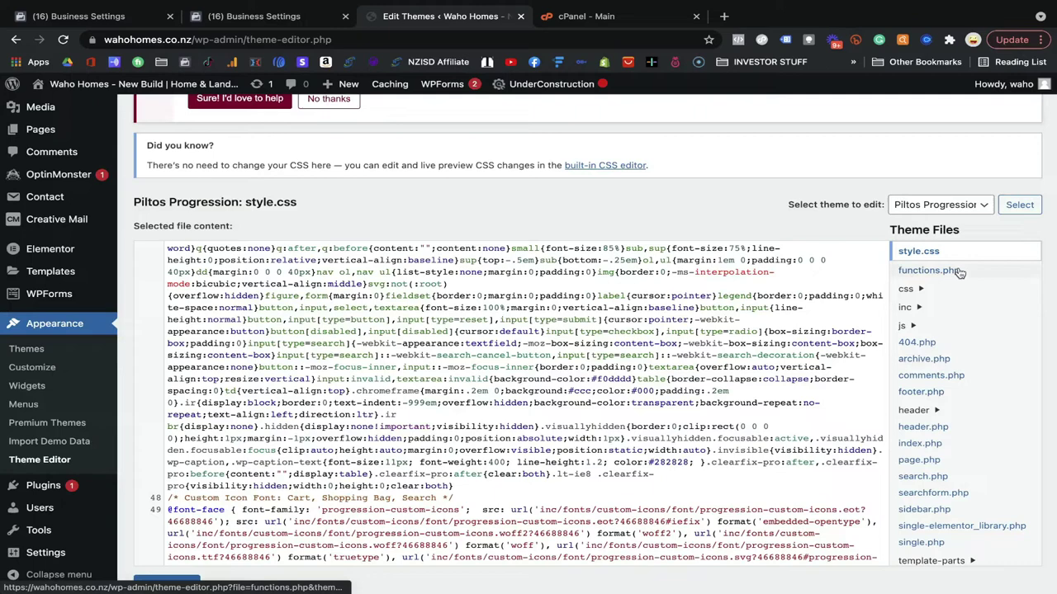
pyautogui.click(932, 433)
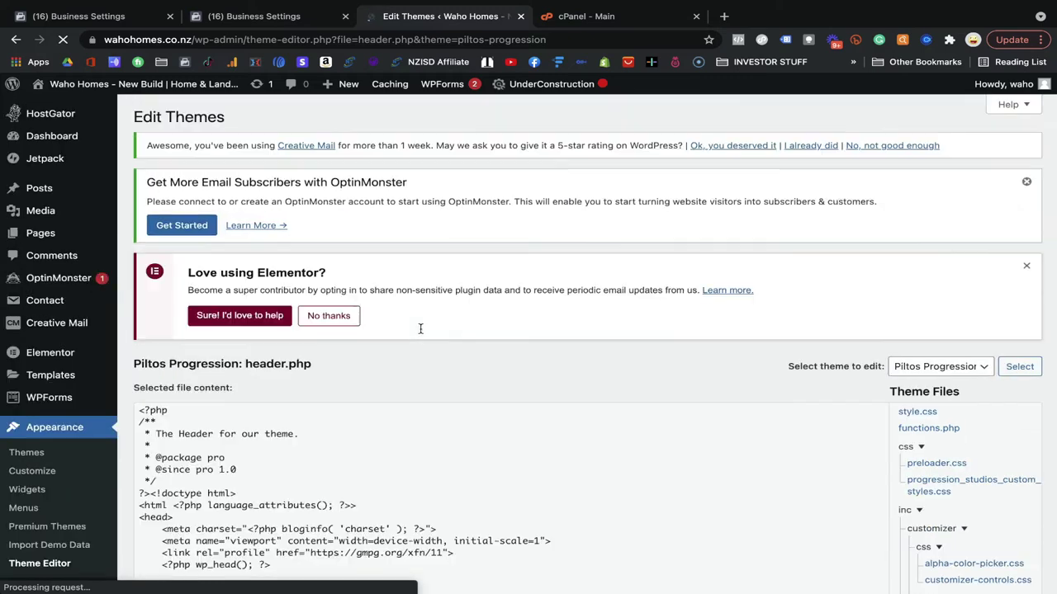
pyautogui.scroll(-3, 420, 327)
pyautogui.scroll(-3, 280, 312)
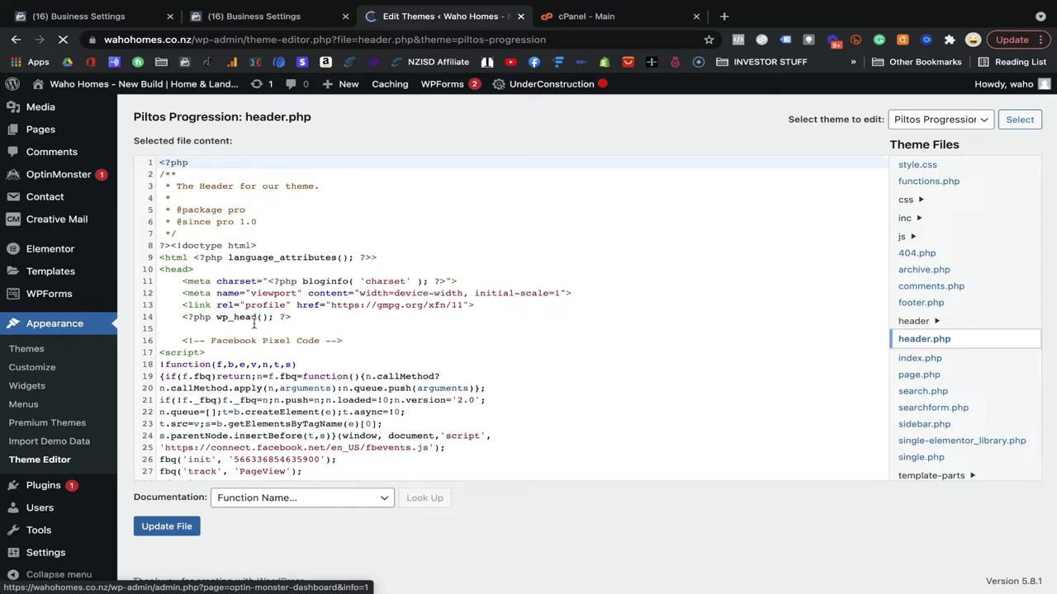
pyautogui.scroll(-5, 255, 322)
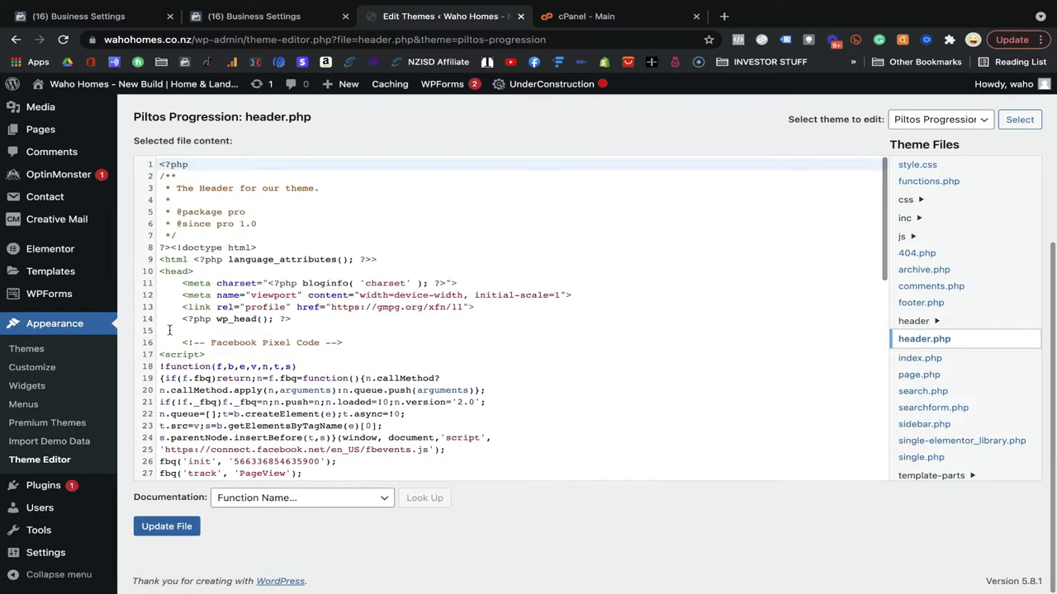
# - Insert two new lines after the wp_head() line, above the Facebook Pixel Code block in header.php
pyautogui.click(175, 344)
pyautogui.keyDown('shift'); pyautogui.click(312, 425); pyautogui.keyUp('shift')
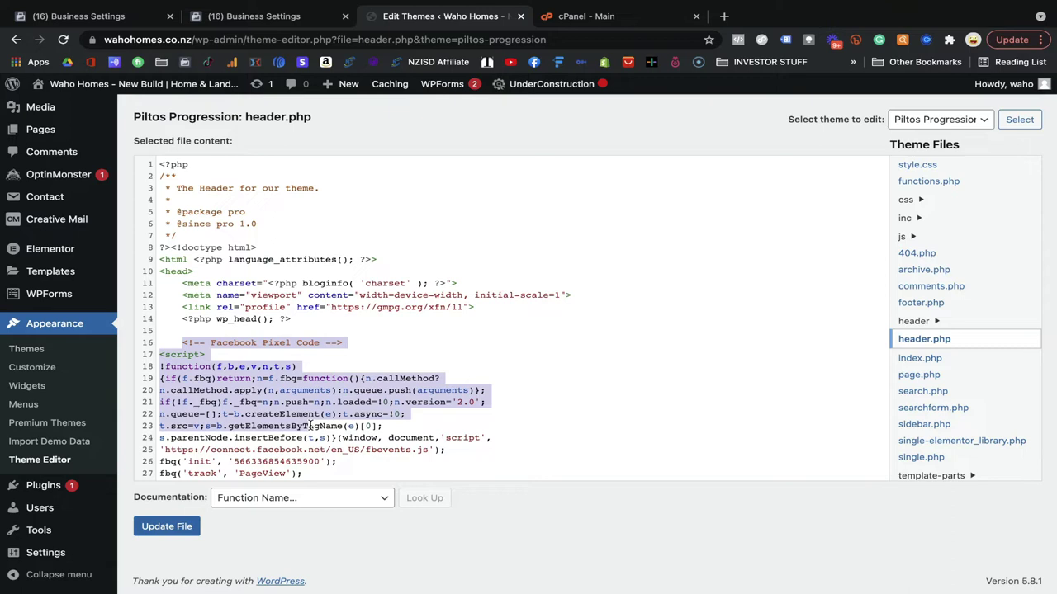
pyautogui.click(312, 426)
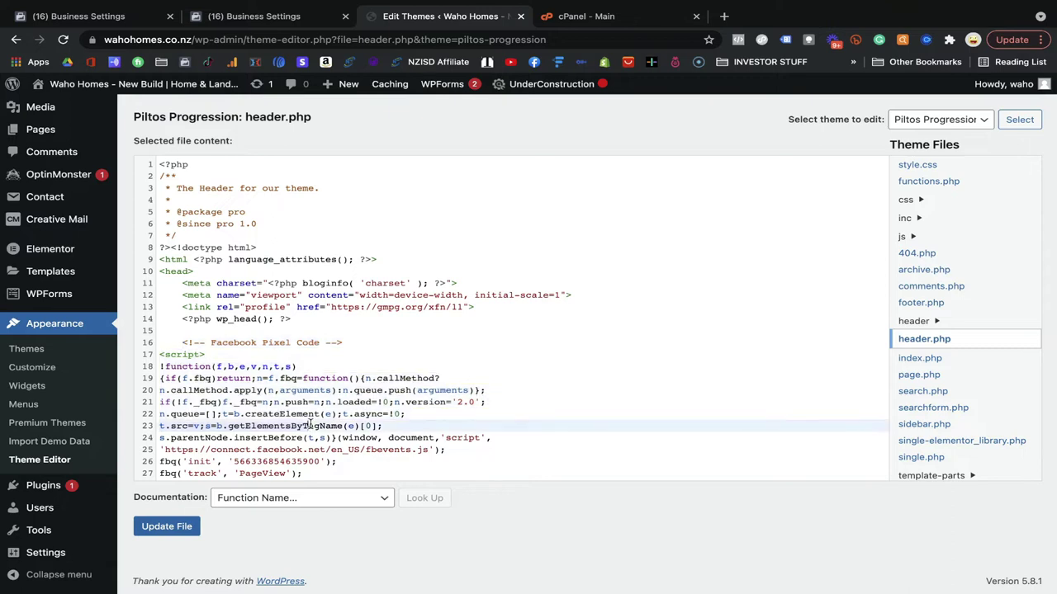
pyautogui.click(302, 323)
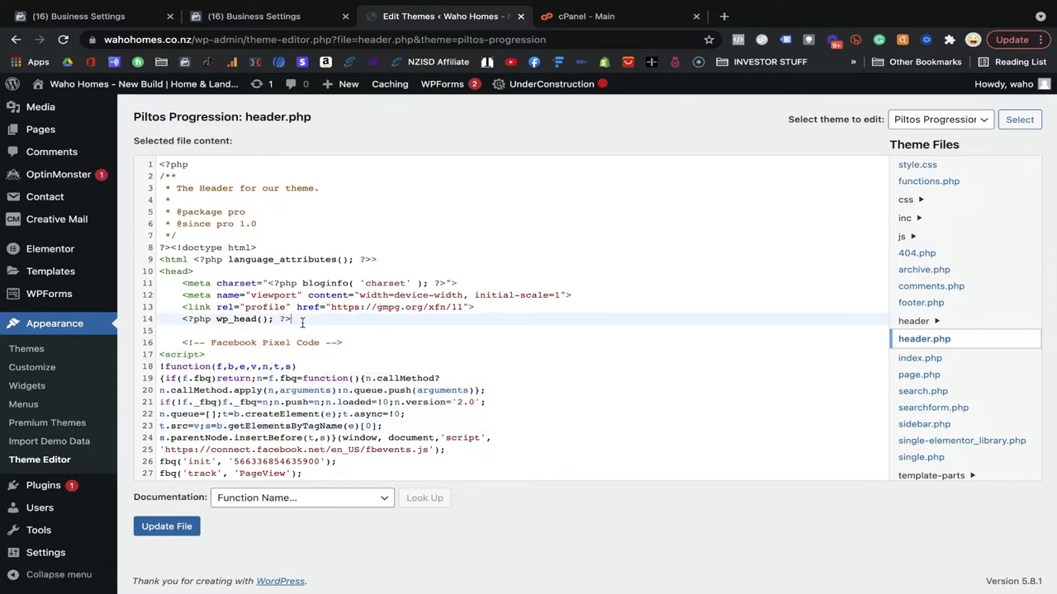
pyautogui.press('Return')
pyautogui.press('Return')
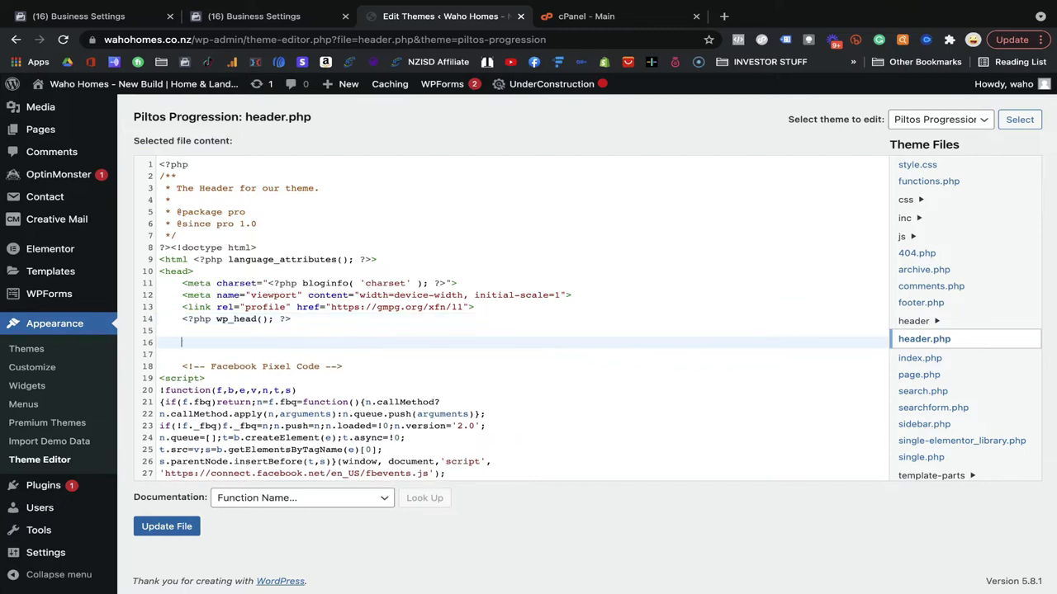
# - Paste the facebook-domain-verification meta-tag on line 16, inside the head section of header.php, and update the file
pyautogui.scroll(-10, 512, 318)
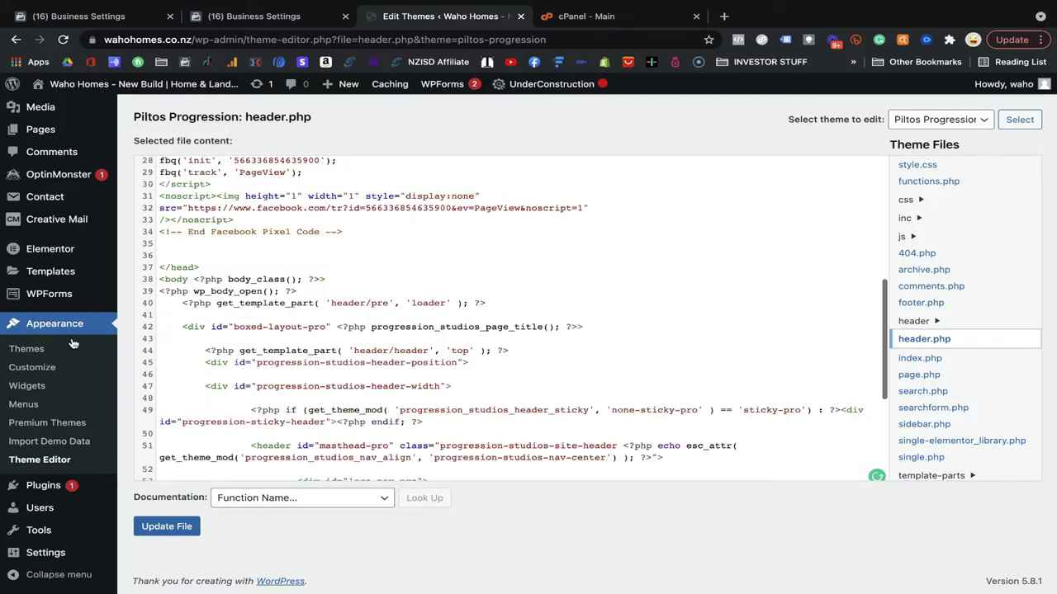
pyautogui.click(175, 246)
pyautogui.moveTo(177, 266); pyautogui.dragTo(162, 267)
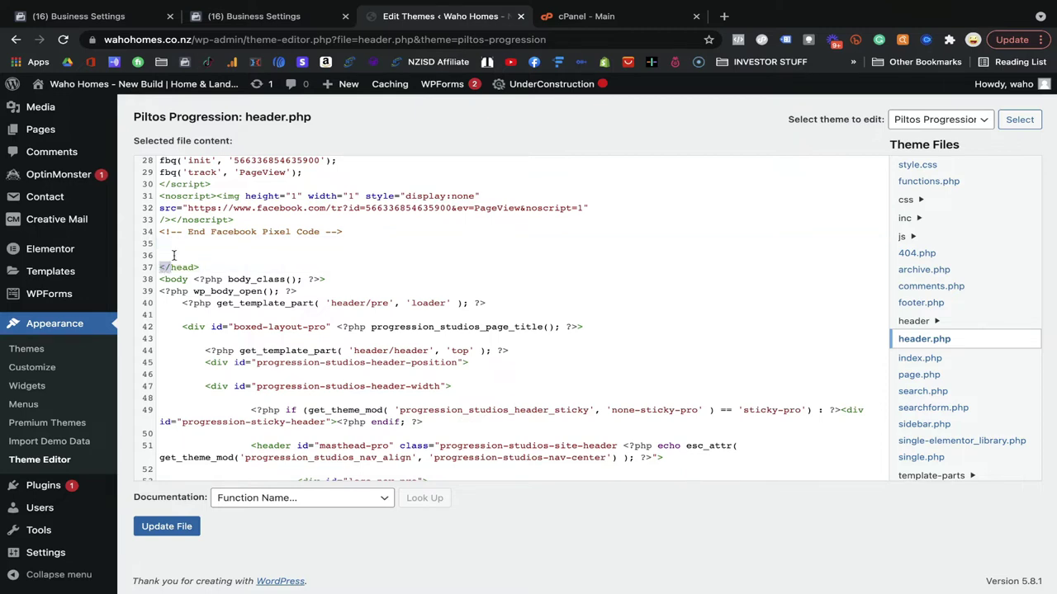
pyautogui.scroll(5, 173, 255)
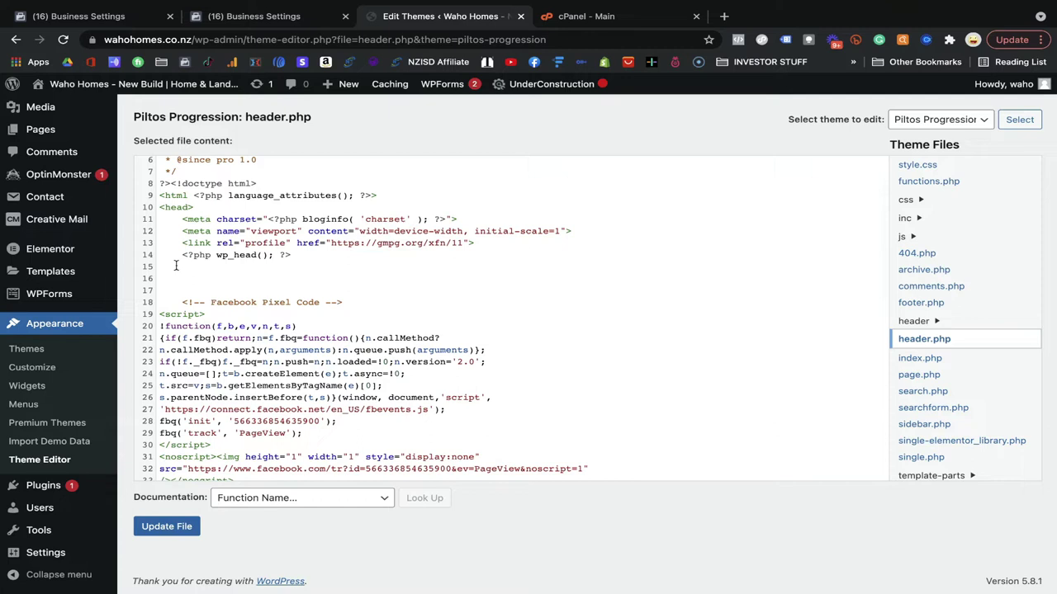
pyautogui.click(173, 278)
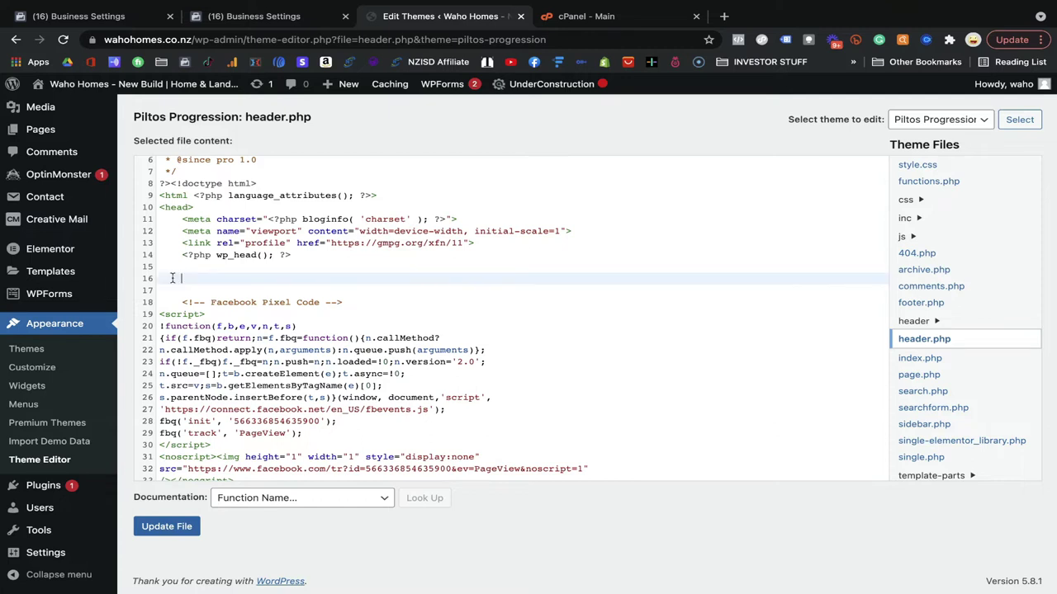
pyautogui.write('<meta name="facebook-domain-verification" content="fssy2f3lble2uqrdd34vwz4r04wgyz" />')
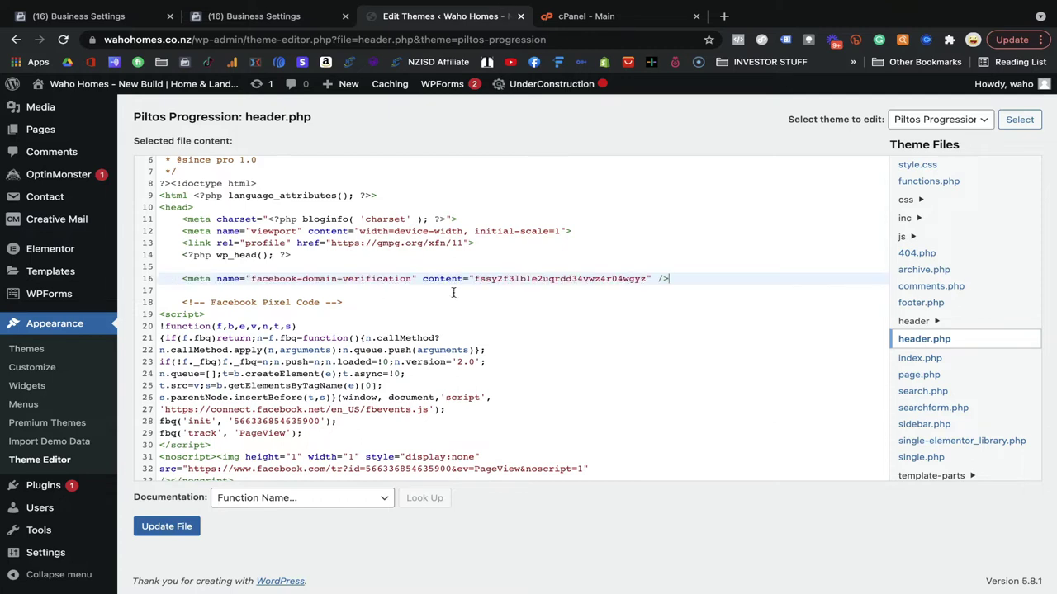
pyautogui.click(166, 529)
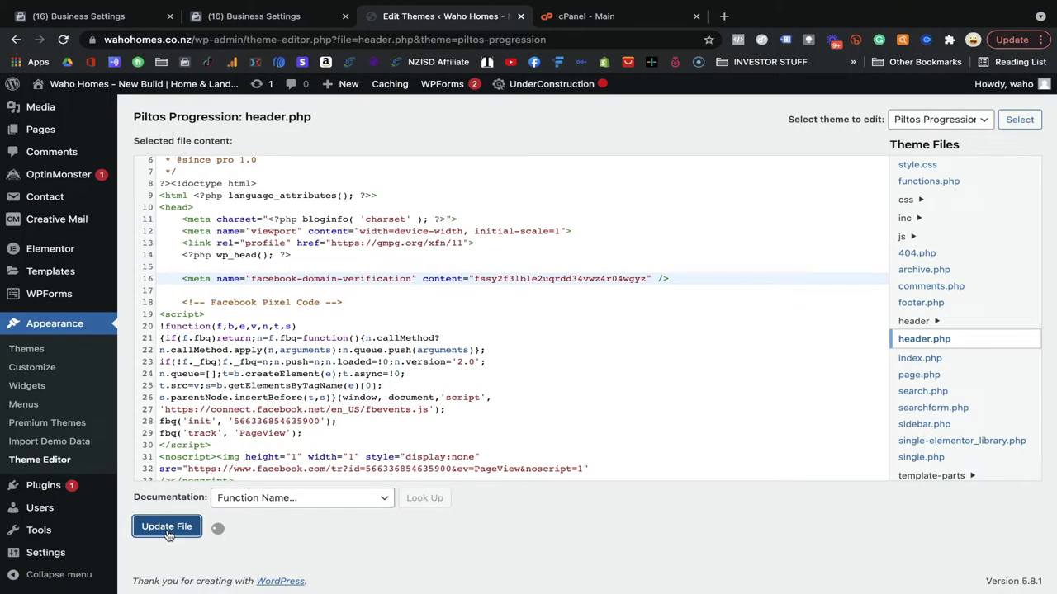
# - Return to Facebook Business Settings, run the domain verification for wahohomes.co.nz and close the result dialog
pyautogui.click(264, 15)
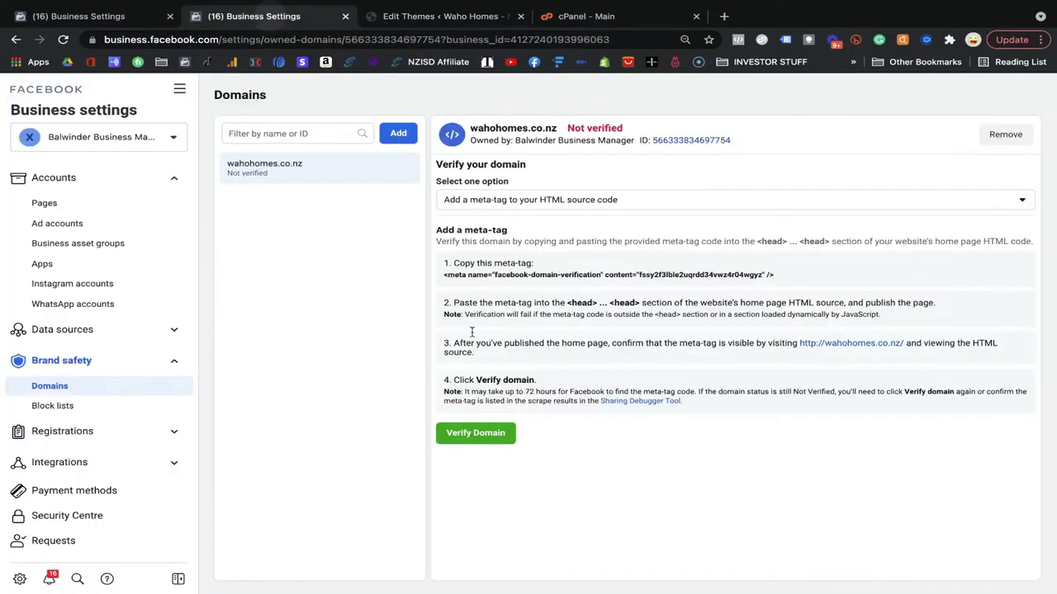
pyautogui.click(475, 438)
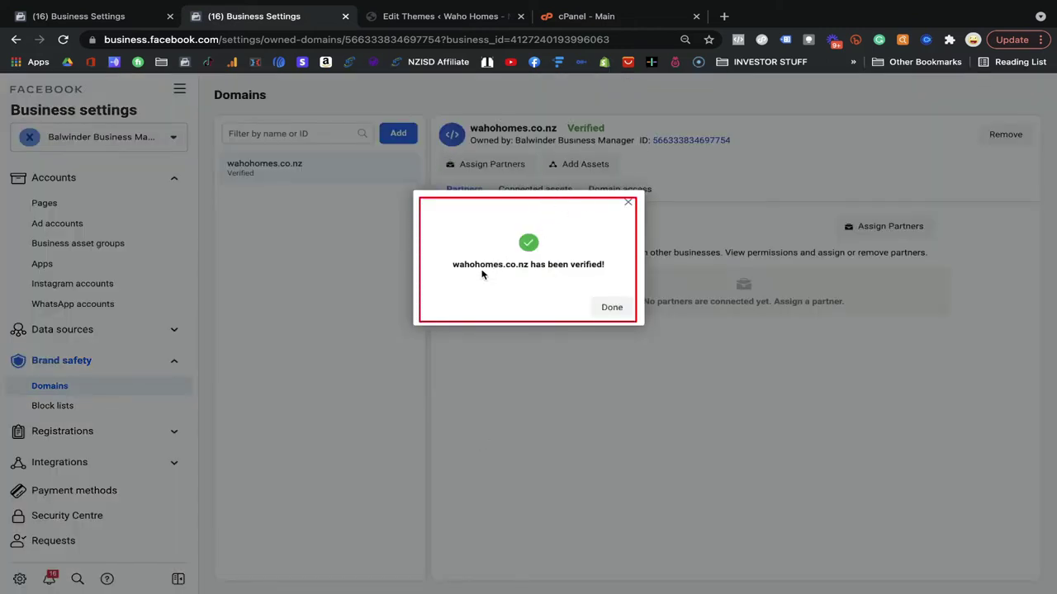
pyautogui.moveTo(499, 264); pyautogui.dragTo(609, 265)
pyautogui.click(612, 309)
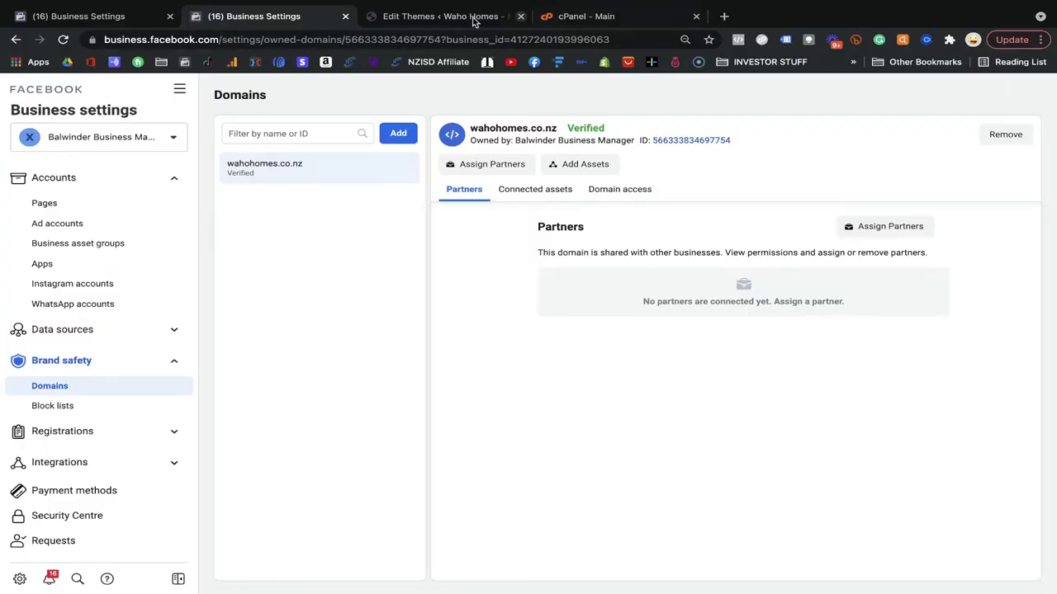
# - Switch to the WordPress admin and activate the installed Insert Headers and Footers by WPBeginner plugin
pyautogui.click(470, 21)
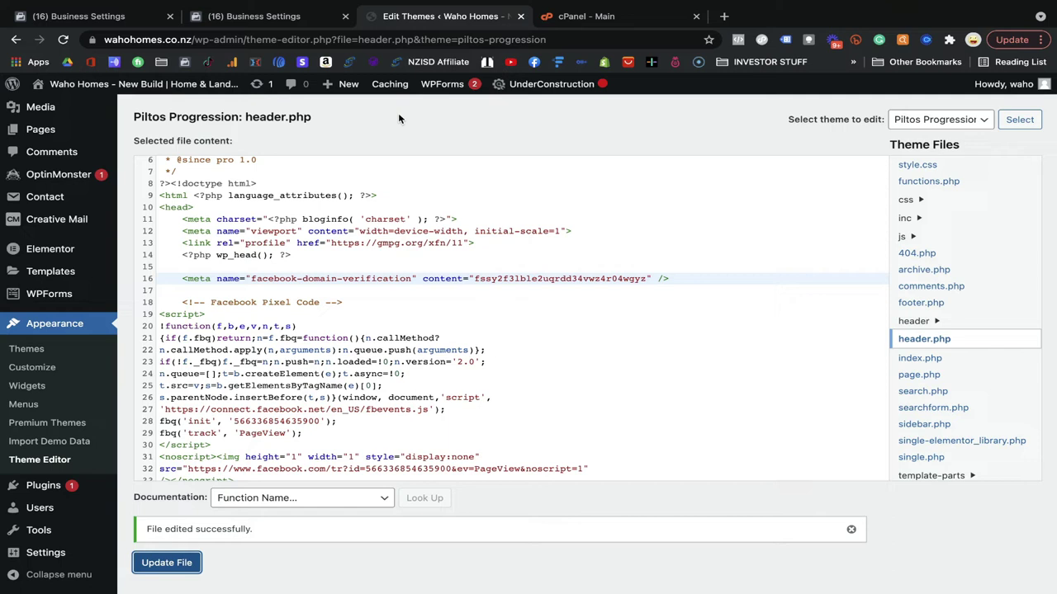
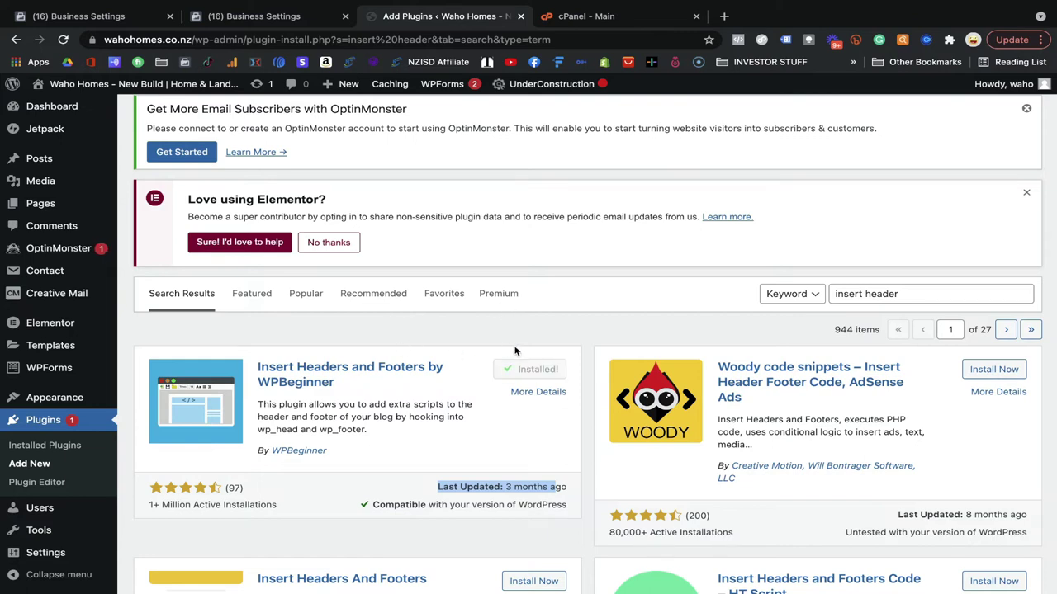
pyautogui.click(540, 369)
pyautogui.moveTo(101, 357)
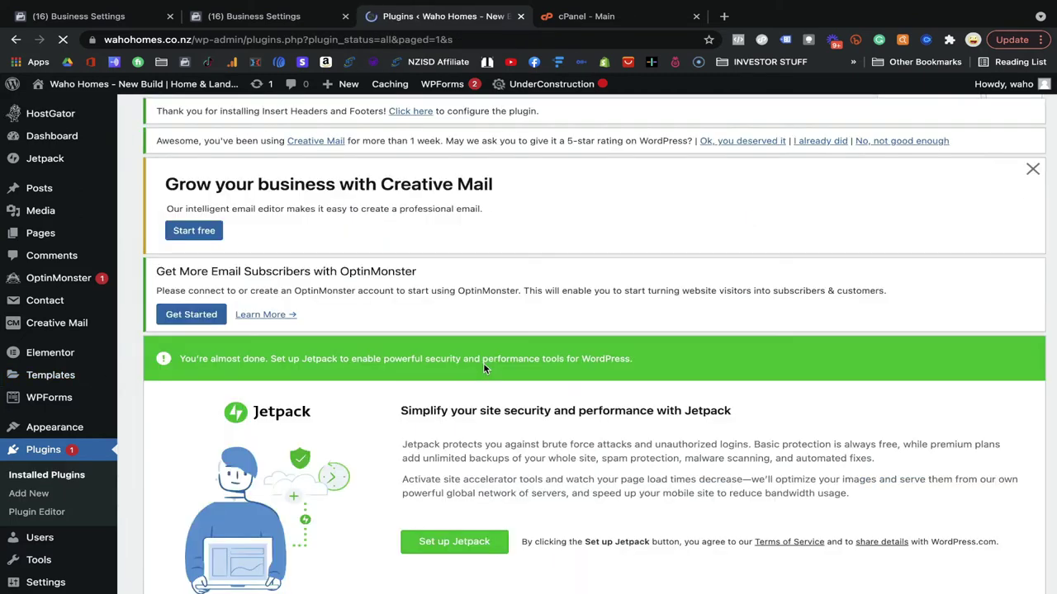
# - Open the settings page of the Insert Headers and Footers plugin
pyautogui.scroll(-3, 483, 362)
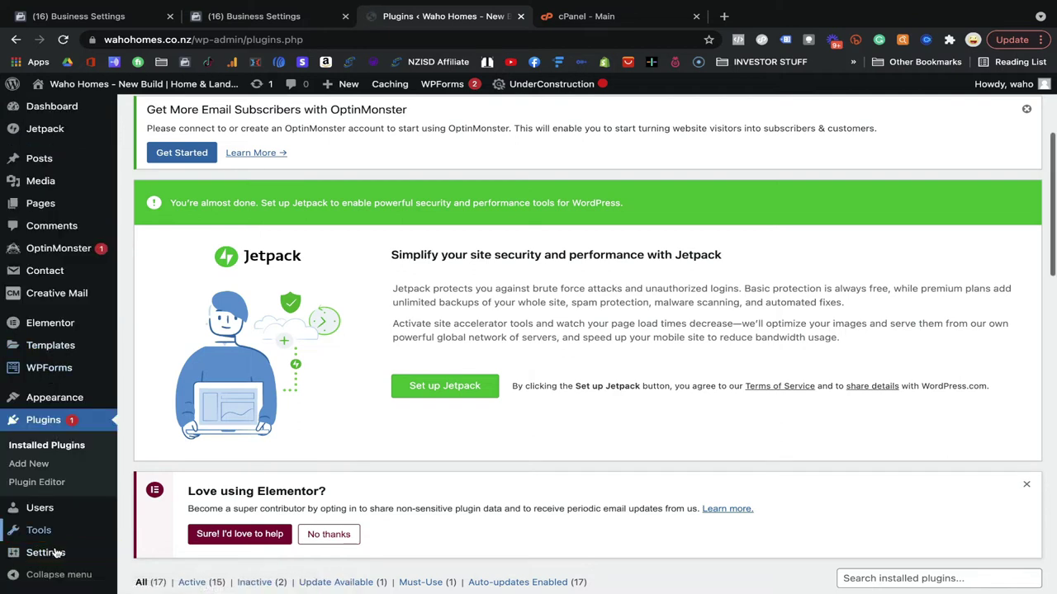
pyautogui.moveTo(56, 562)
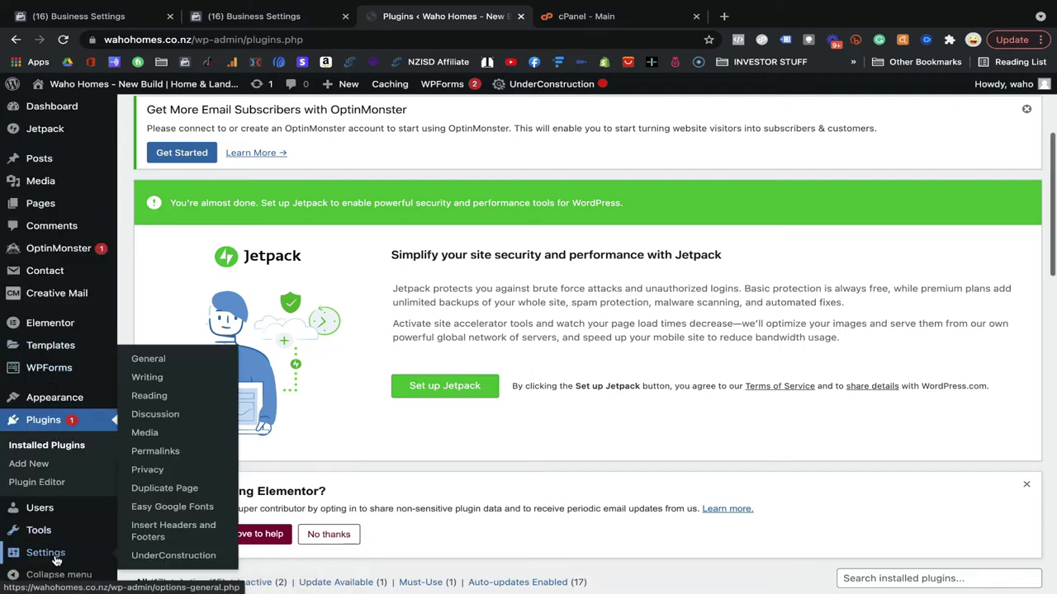
pyautogui.click(160, 533)
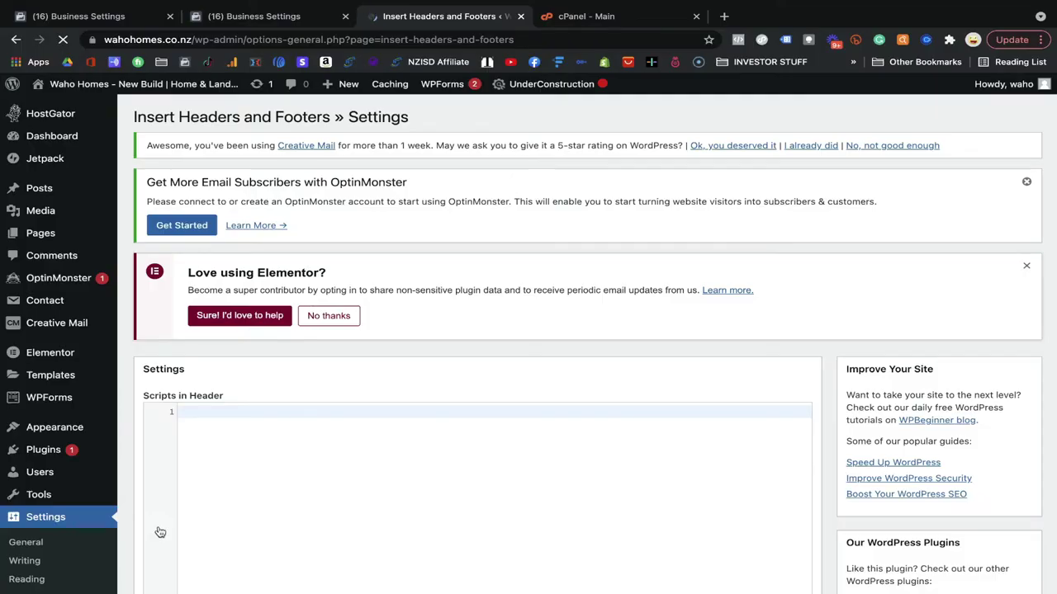
# - Paste the facebook-domain-verification meta-tag with its verification token into Scripts in Header
pyautogui.scroll(-4, 365, 301)
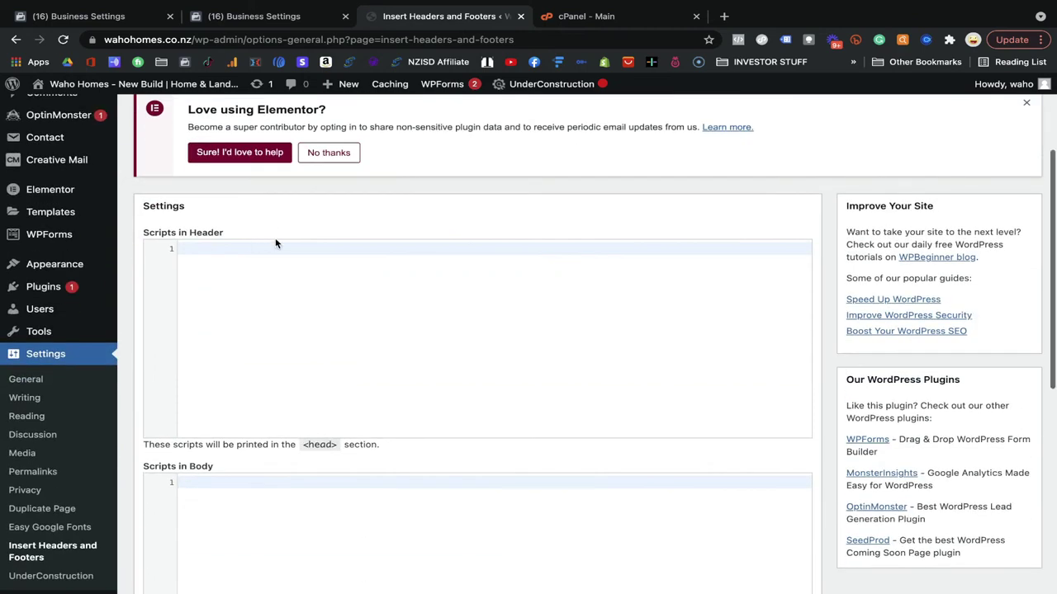
pyautogui.click(274, 247)
pyautogui.write('<meta name="facebook-domain-verification" content="fssy2f31ble2uqrdd34vwz4r04wgyz" />')
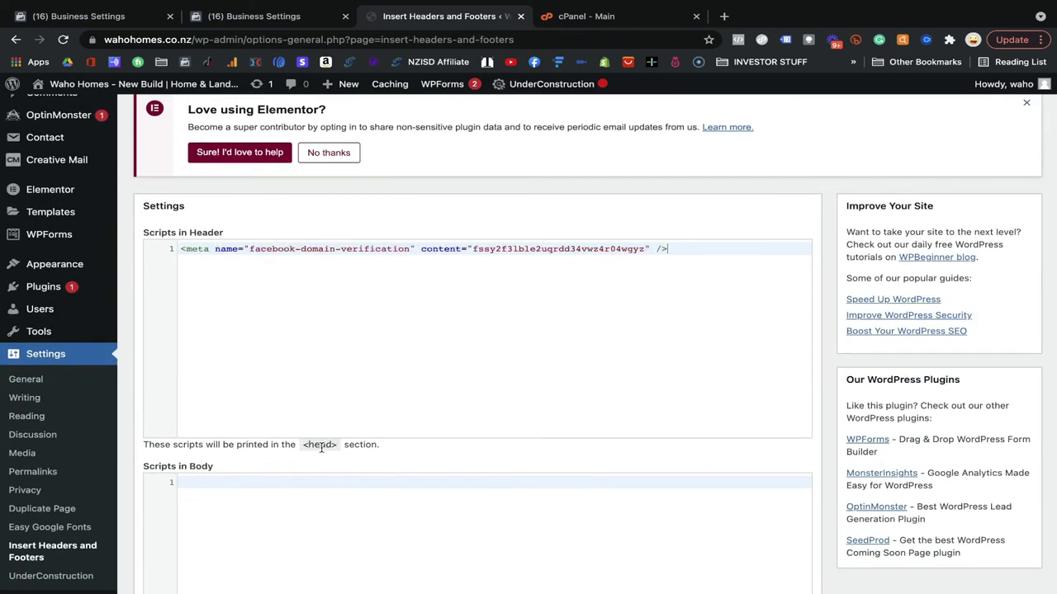
pyautogui.scroll(-10, 320, 448)
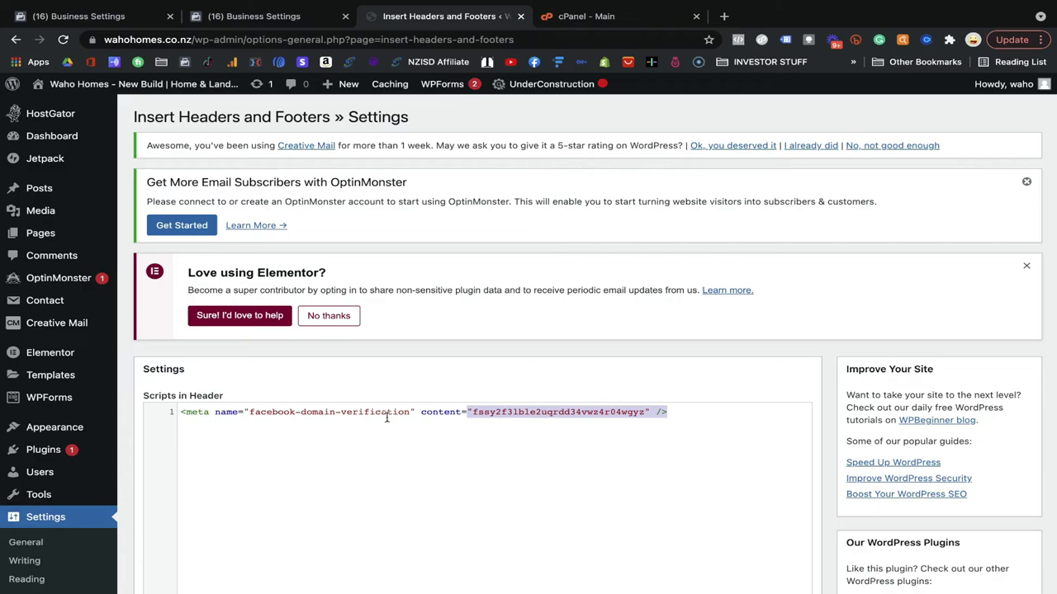
# - Delete the facebook-domain-verification meta-tag from Scripts in Header
pyautogui.moveTo(667, 411); pyautogui.dragTo(199, 411)
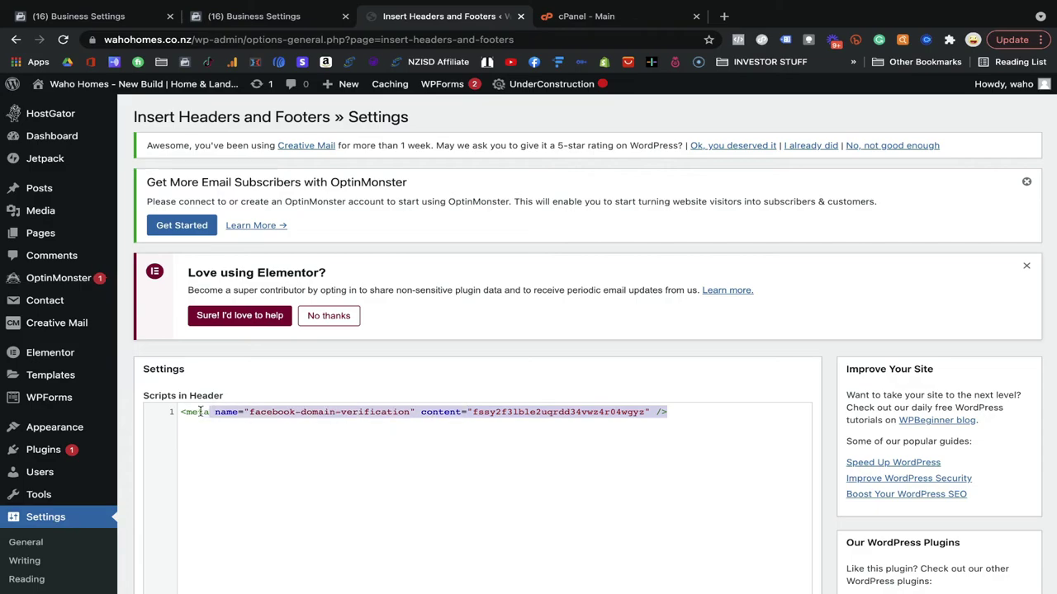
pyautogui.press('BackSpace')
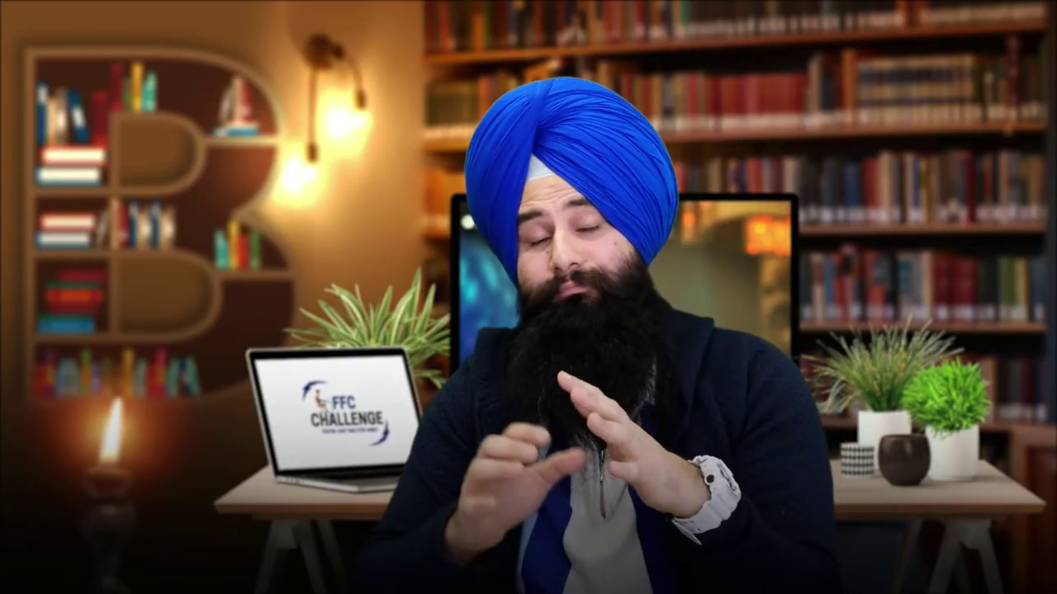